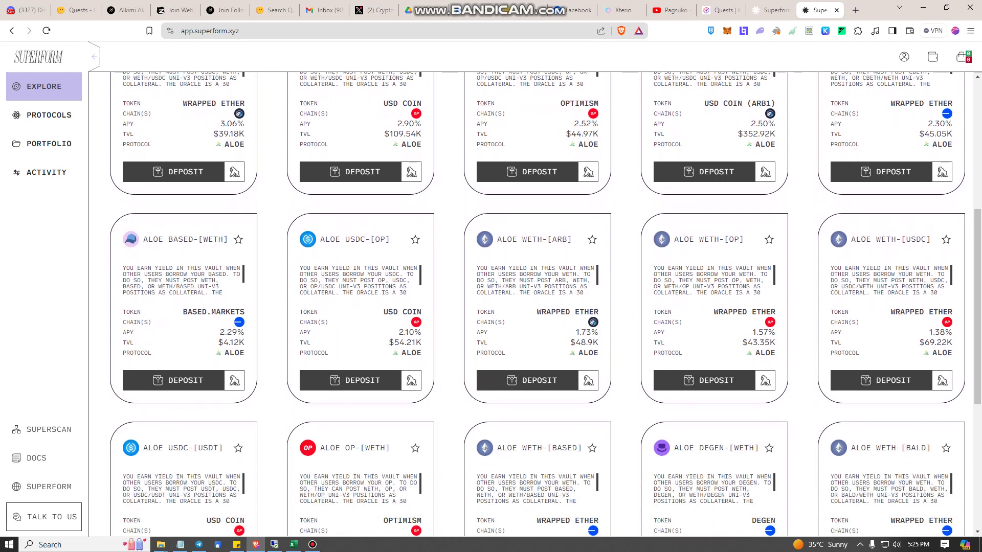
# Look through the Aloe vault cards and check the ETH balance in the MetaMask wallet
pyautogui.scroll(-1, 534, 279)
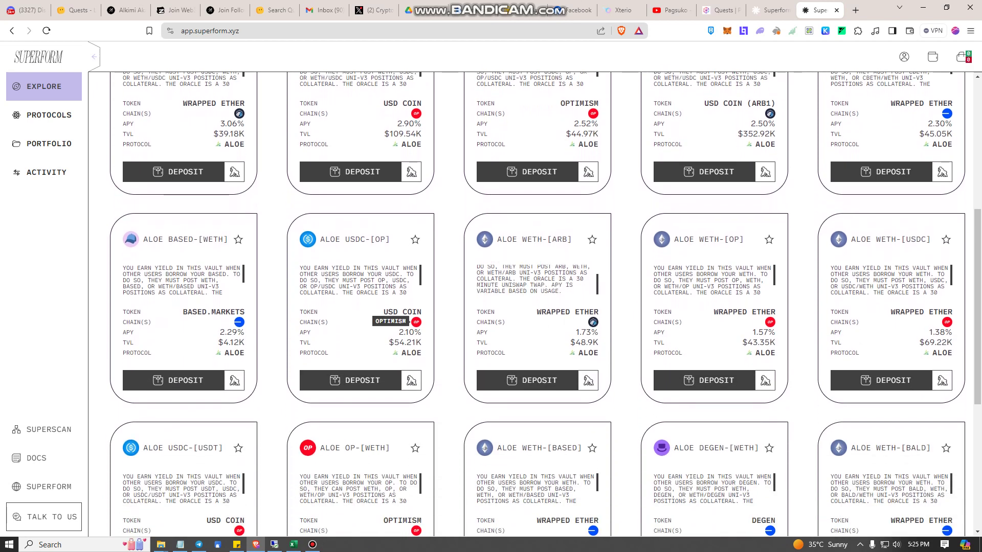
pyautogui.scroll(-3, 417, 322)
pyautogui.scroll(-1, 416, 327)
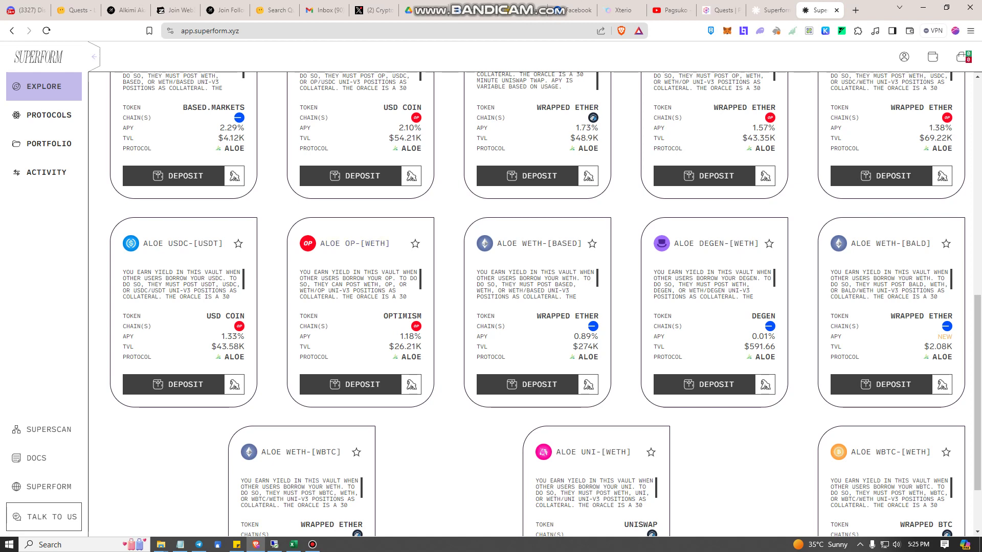
pyautogui.click(727, 31)
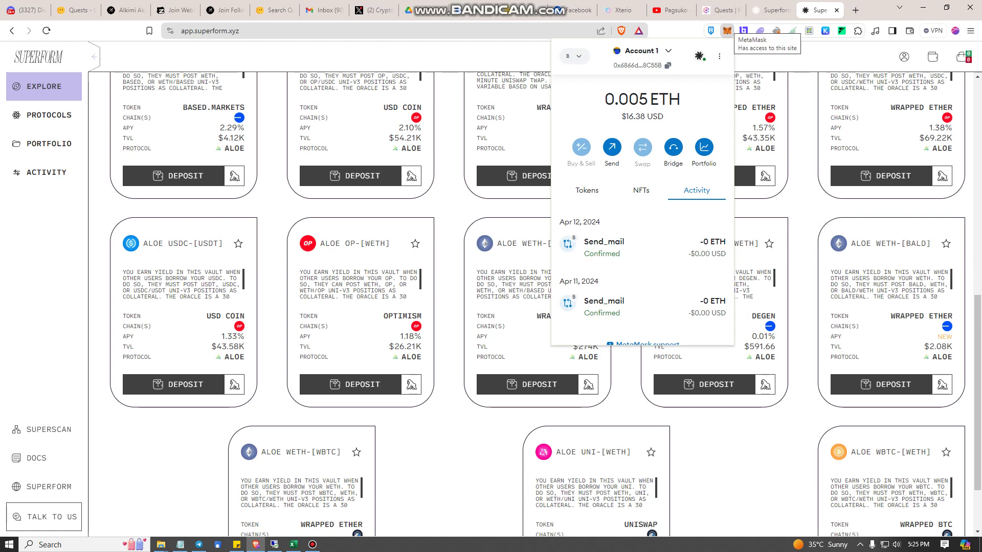
pyautogui.moveTo(606, 99); pyautogui.dragTo(645, 117)
pyautogui.click(606, 100)
pyautogui.click(450, 204)
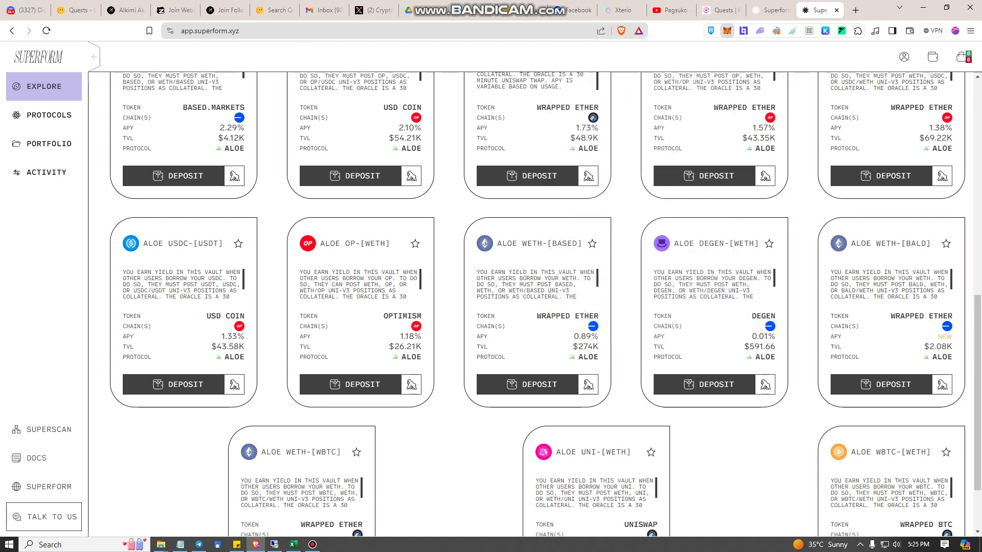
# Add the Aloe WETH-[OP] vault as a deposit and open the bag
pyautogui.scroll(2, 450, 205)
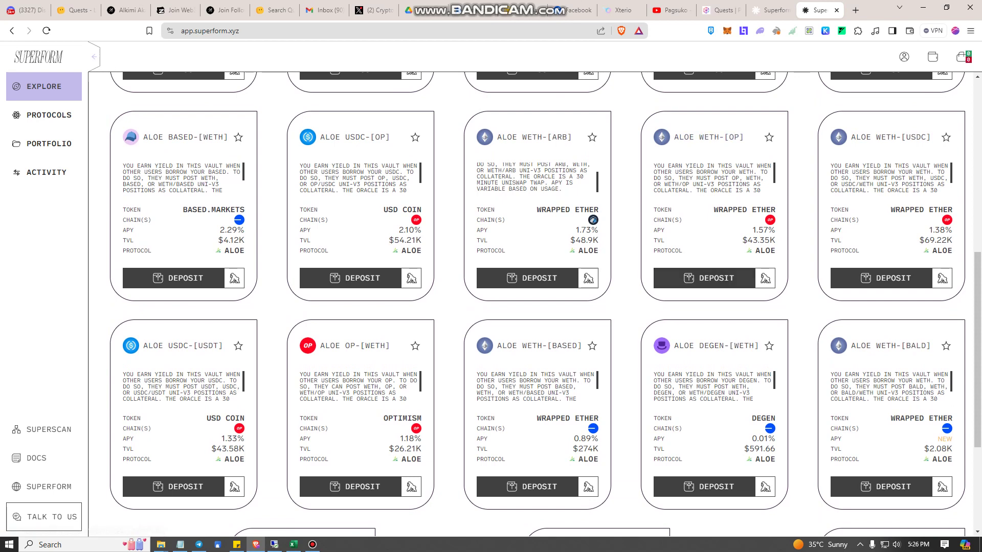
pyautogui.scroll(1, 716, 307)
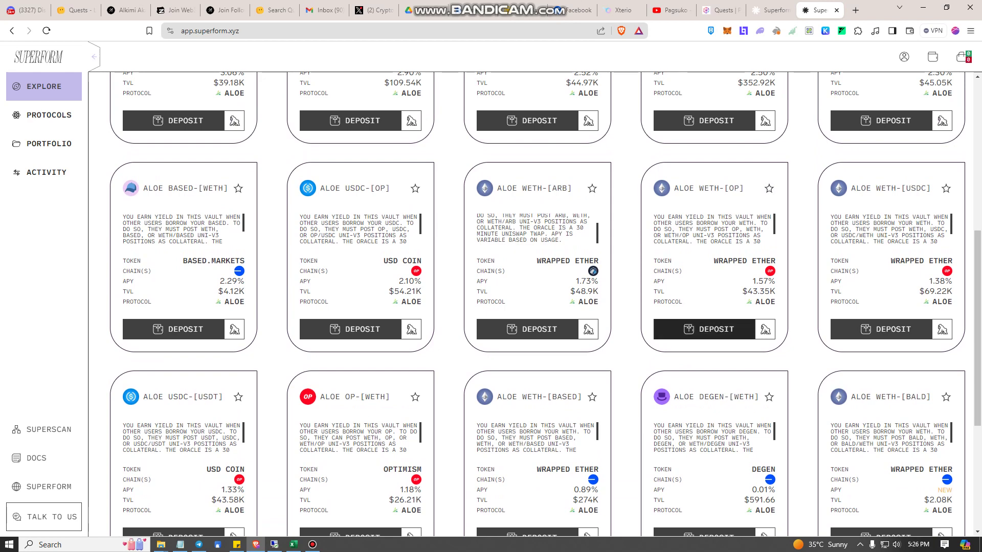
pyautogui.click(716, 329)
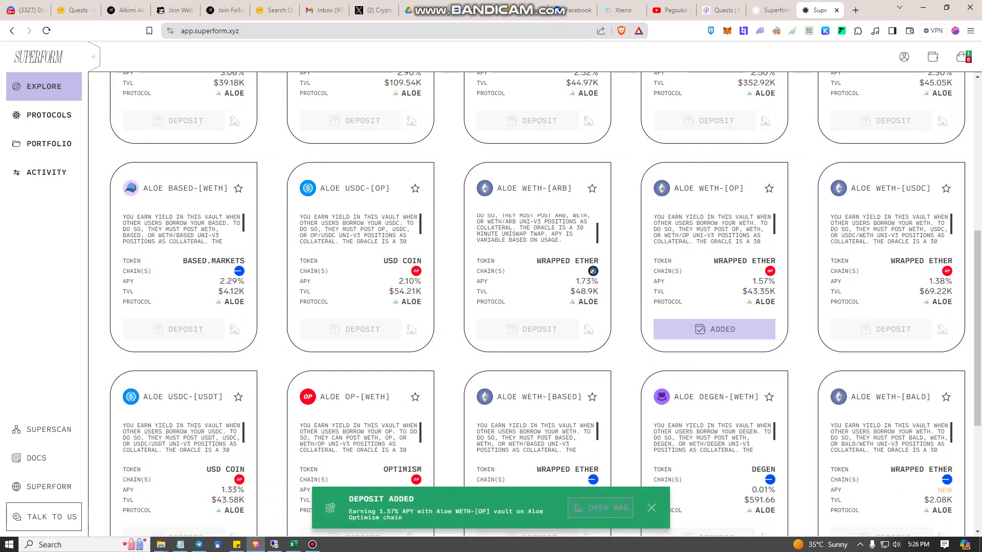
pyautogui.click(600, 507)
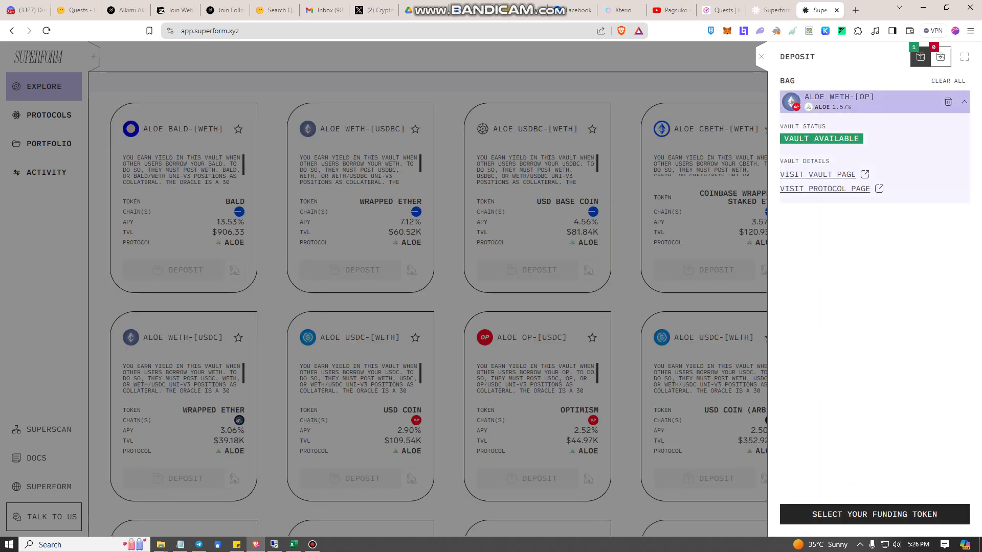
# Choose ETH on the Base chain as the funding token and set the funding amount to 0.003 ETH
pyautogui.click(875, 514)
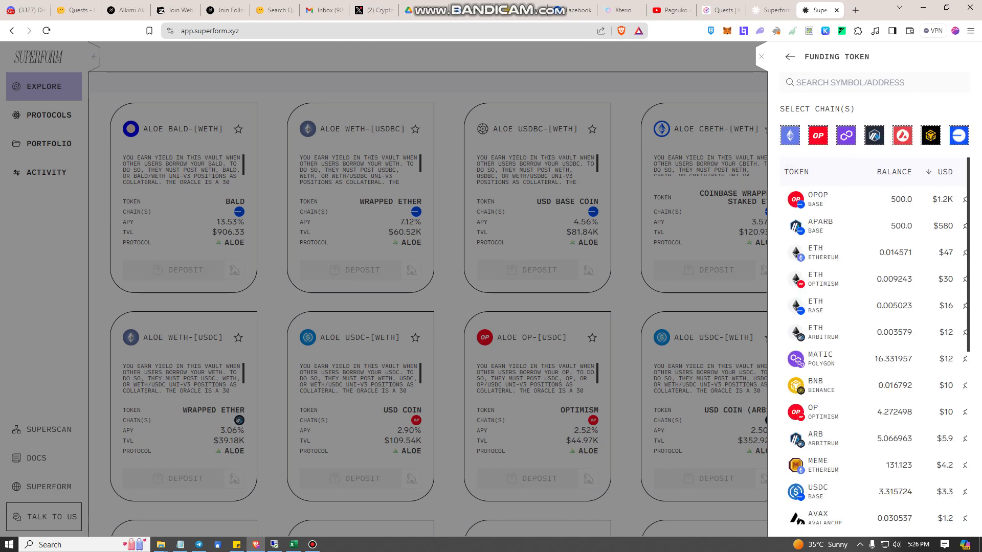
pyautogui.click(959, 135)
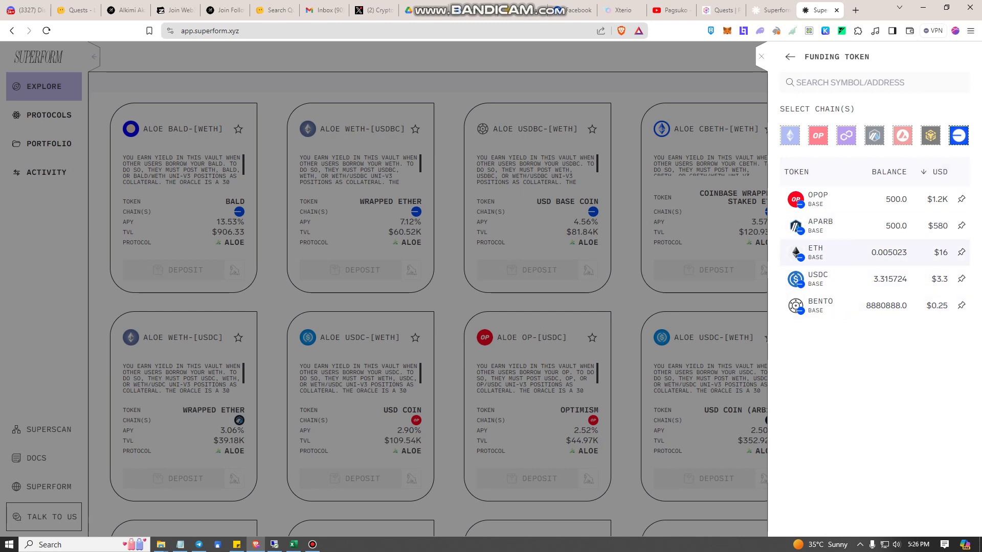
pyautogui.click(869, 252)
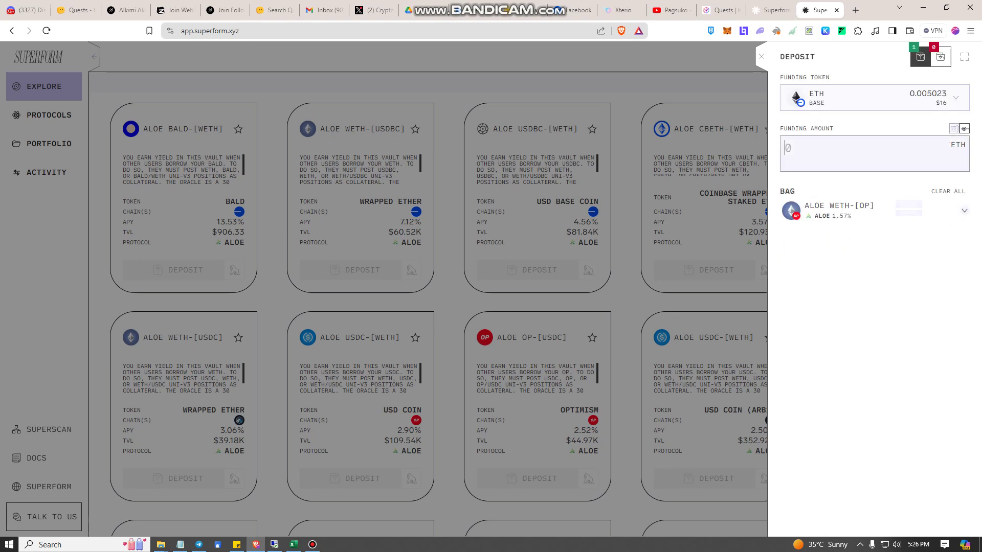
pyautogui.write('0.003')
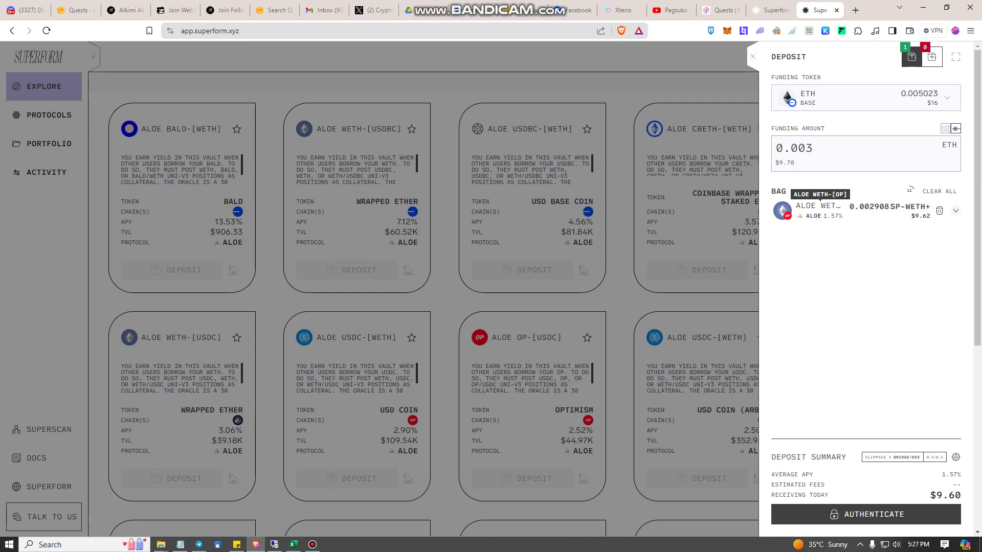
# Authenticate the deposit by approving the Superform sign-in request in the MetaMask wallet
pyautogui.scroll(-2, 409, 256)
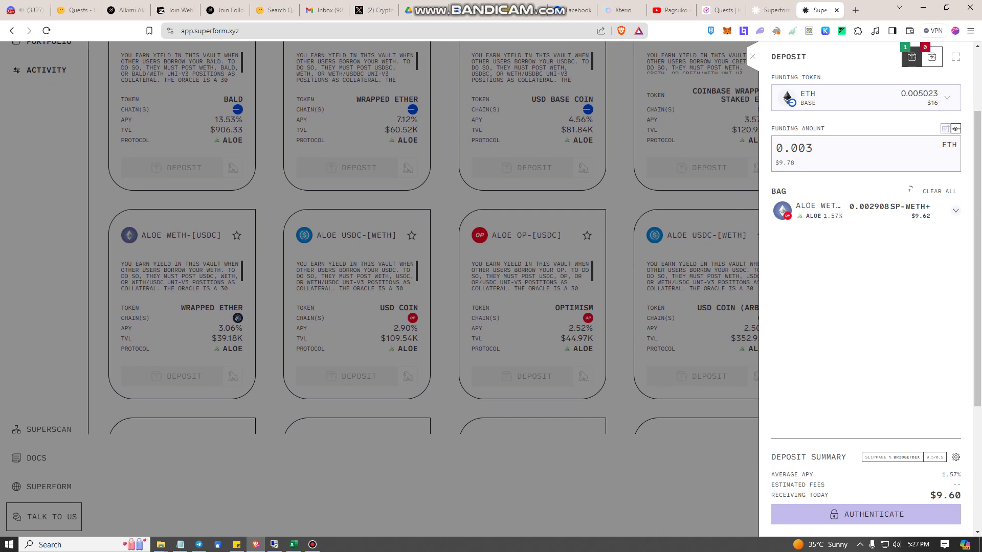
pyautogui.doubleClick(874, 514)
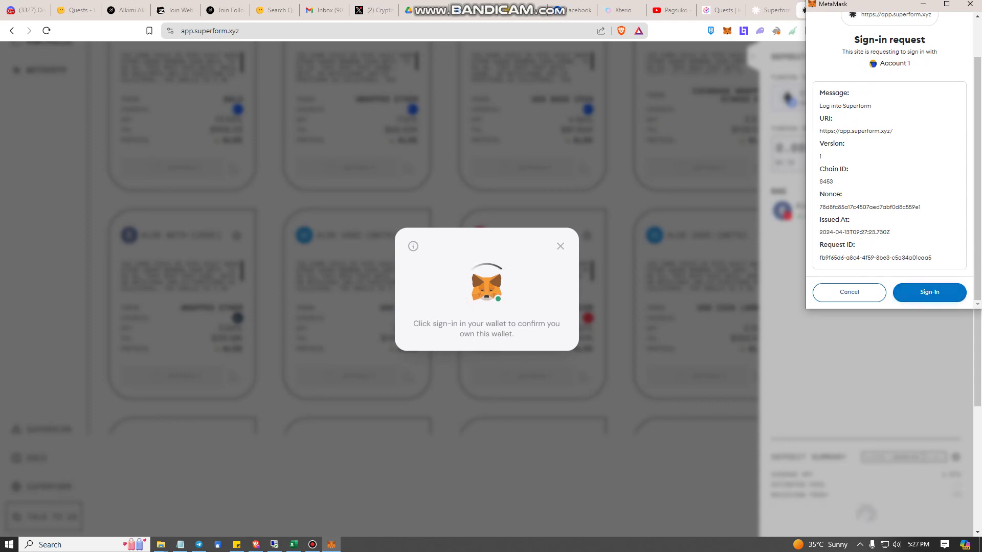
pyautogui.click(929, 292)
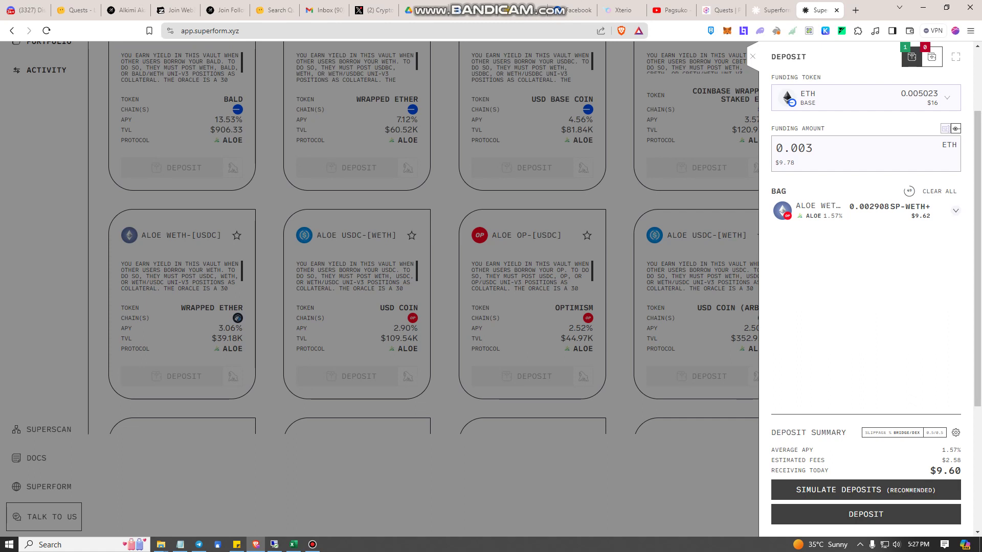
# Review the estimated fees in the deposit summary and close the deposit bag
pyautogui.moveTo(937, 453)
pyautogui.mouseDown()
pyautogui.moveTo(961, 471)
pyautogui.moveTo(937, 470)
pyautogui.moveTo(962, 471)
pyautogui.moveTo(930, 471)
pyautogui.moveTo(962, 471)
pyautogui.moveTo(942, 459)
pyautogui.mouseUp()
pyautogui.click(957, 460)
pyautogui.click(943, 460)
pyautogui.press('Escape')
pyautogui.click(49, 429)
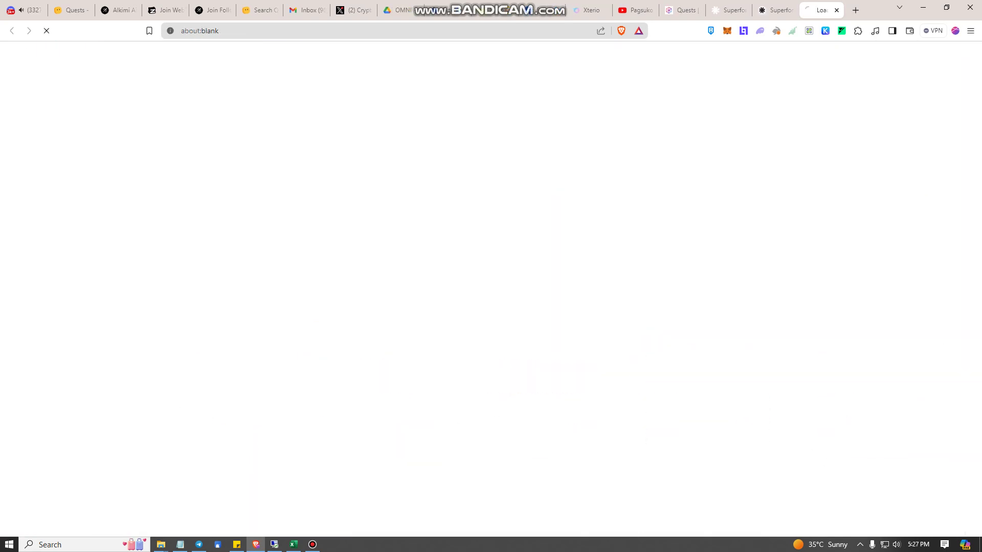
pyautogui.click(775, 10)
pyautogui.click(821, 10)
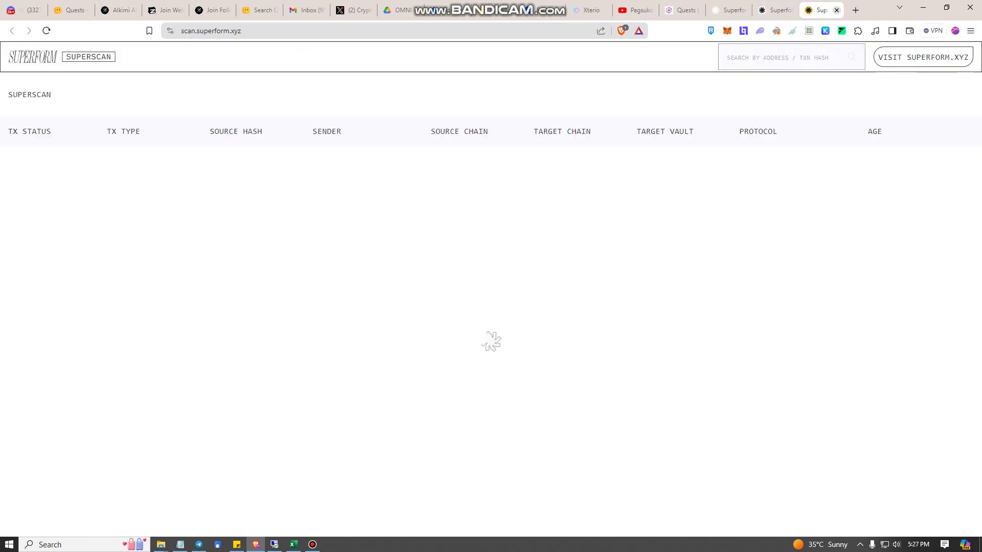
pyautogui.click(836, 10)
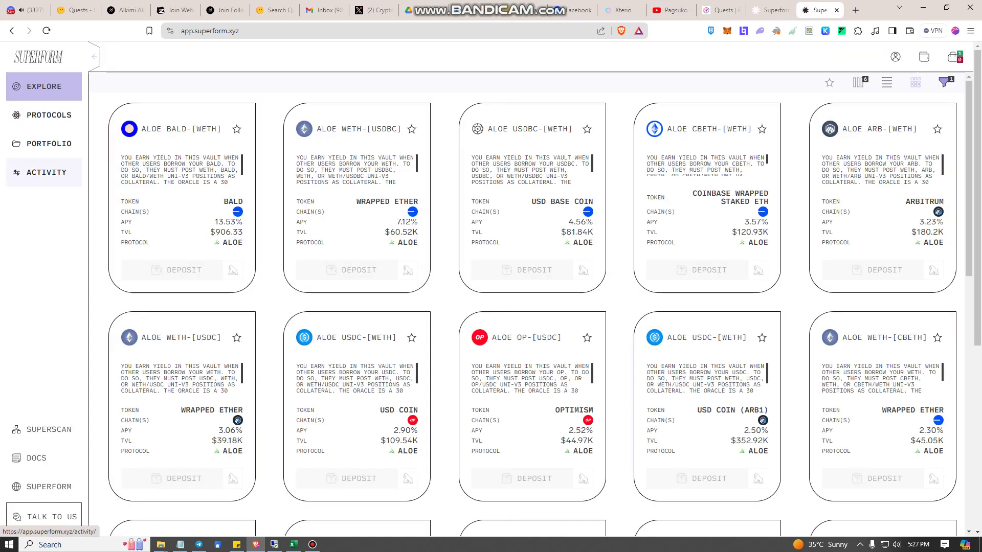
# Open the activity history and examine the April 11 deposit's target vault, source token and details of phases 1 to 4
pyautogui.click(46, 172)
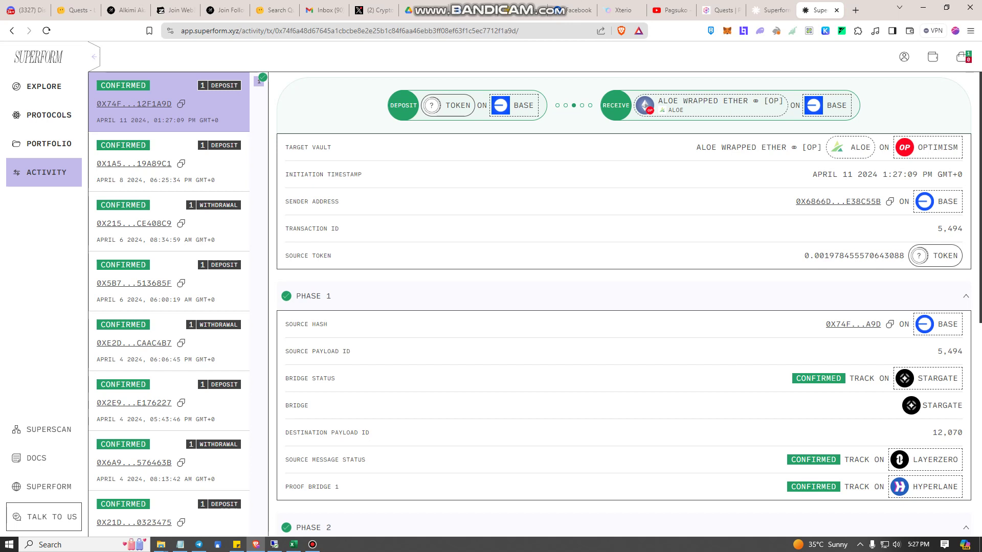
pyautogui.moveTo(769, 102); pyautogui.dragTo(784, 101)
pyautogui.click(784, 101)
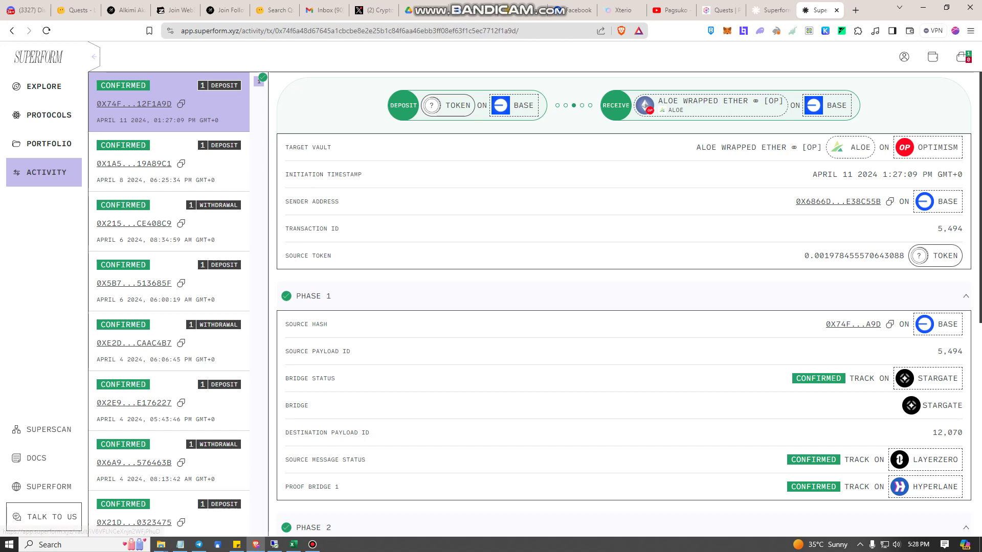
pyautogui.scroll(-5, 623, 307)
pyautogui.scroll(5, 624, 307)
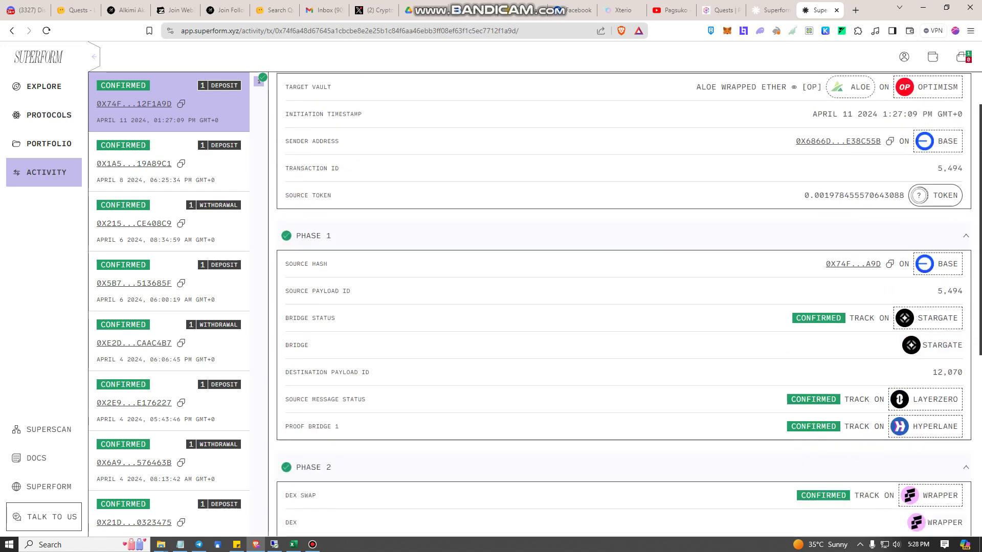
pyautogui.scroll(-1, 624, 304)
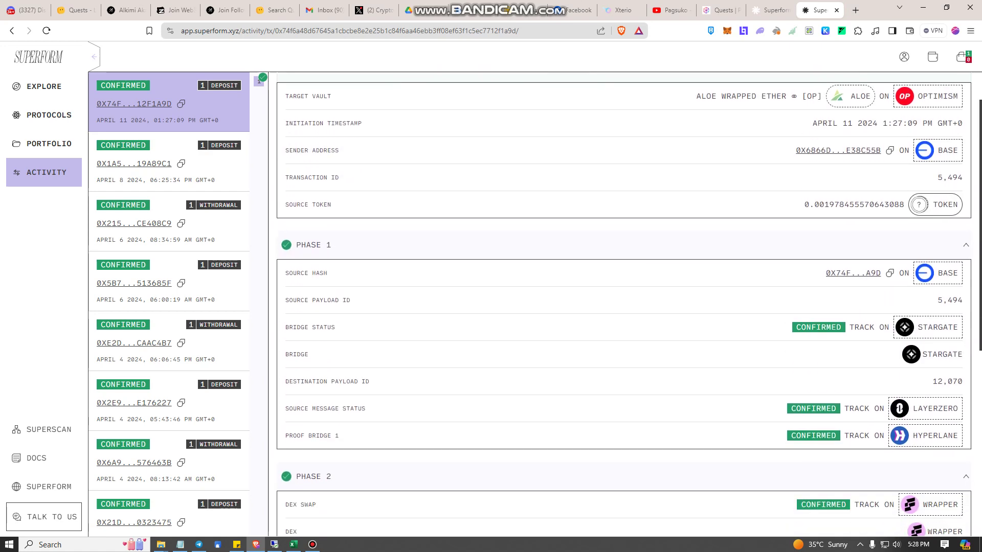
pyautogui.scroll(1, 624, 304)
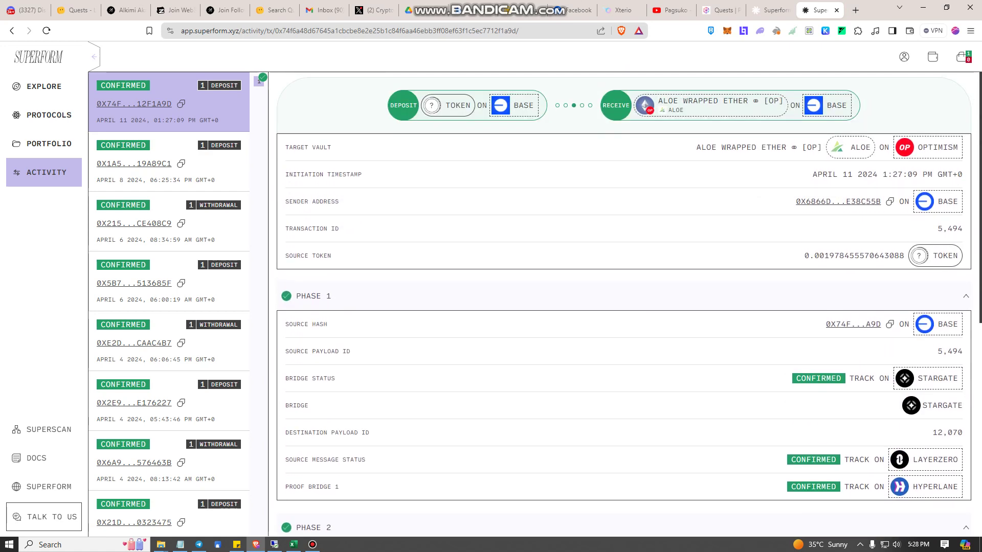
pyautogui.scroll(-1, 624, 304)
pyautogui.scroll(1, 624, 304)
pyautogui.scroll(-1, 624, 305)
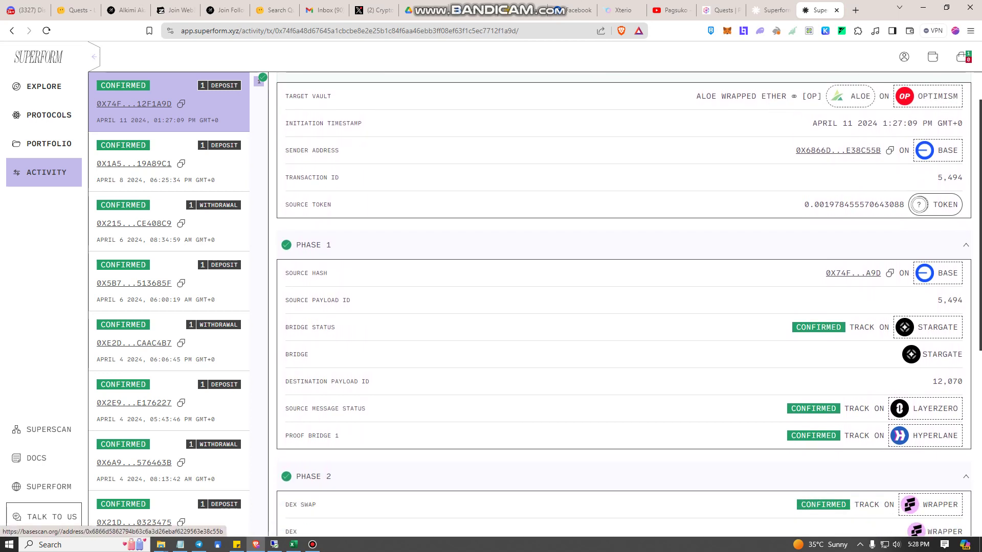
pyautogui.scroll(-1, 624, 304)
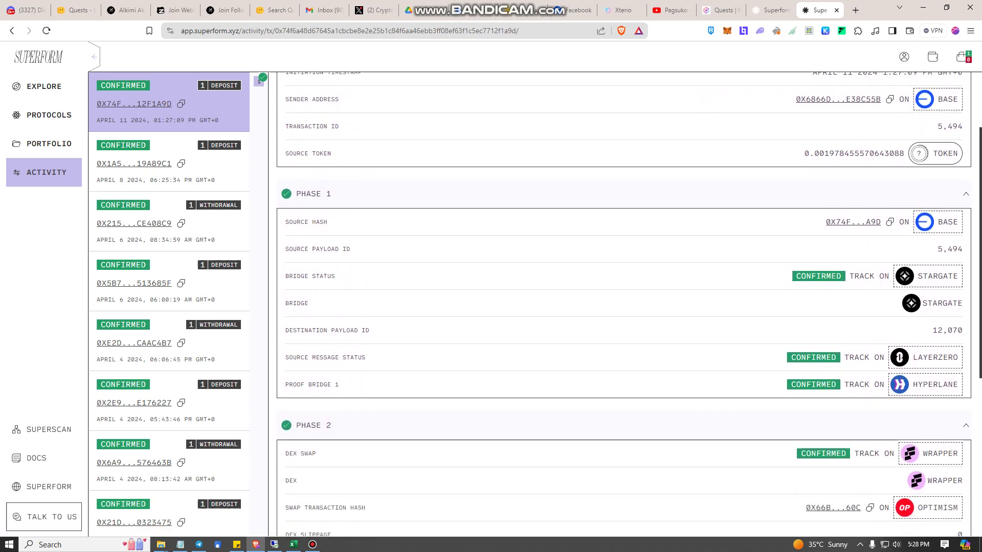
pyautogui.scroll(-1, 624, 304)
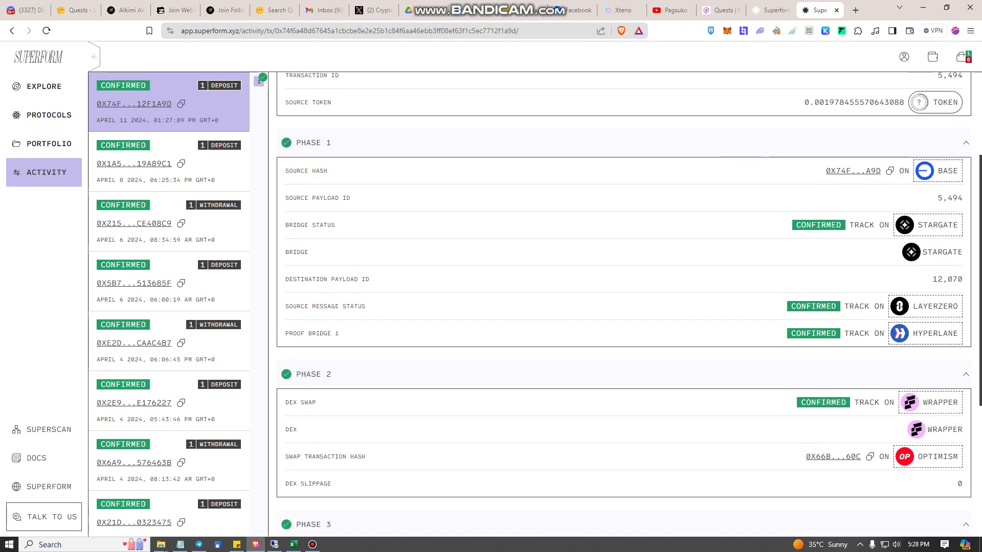
pyautogui.scroll(-2, 624, 305)
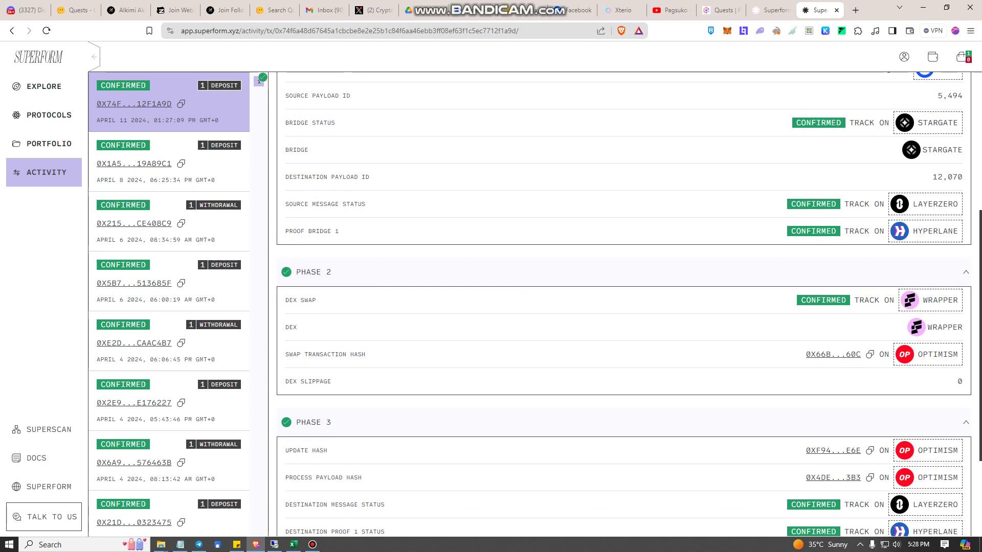
pyautogui.scroll(-1, 624, 304)
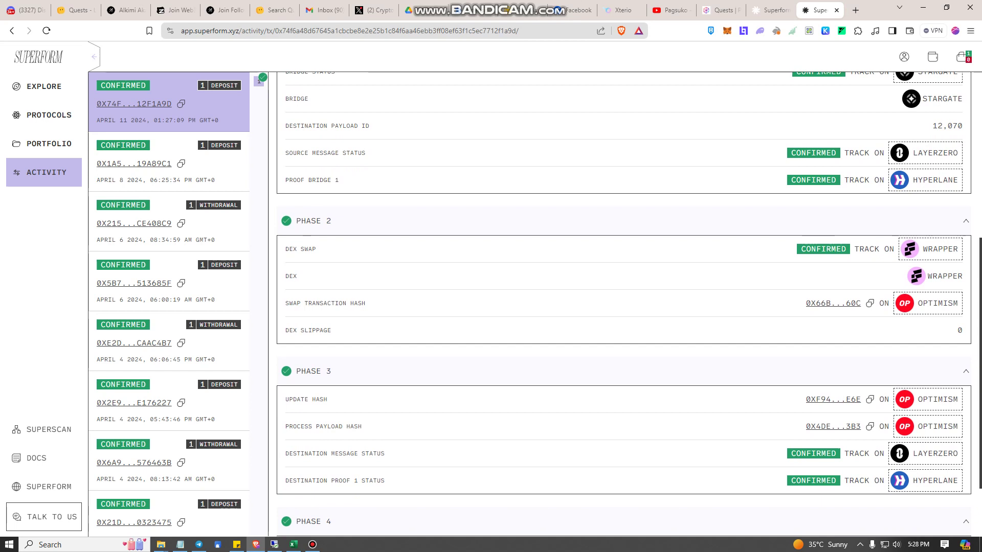
pyautogui.scroll(-2, 624, 304)
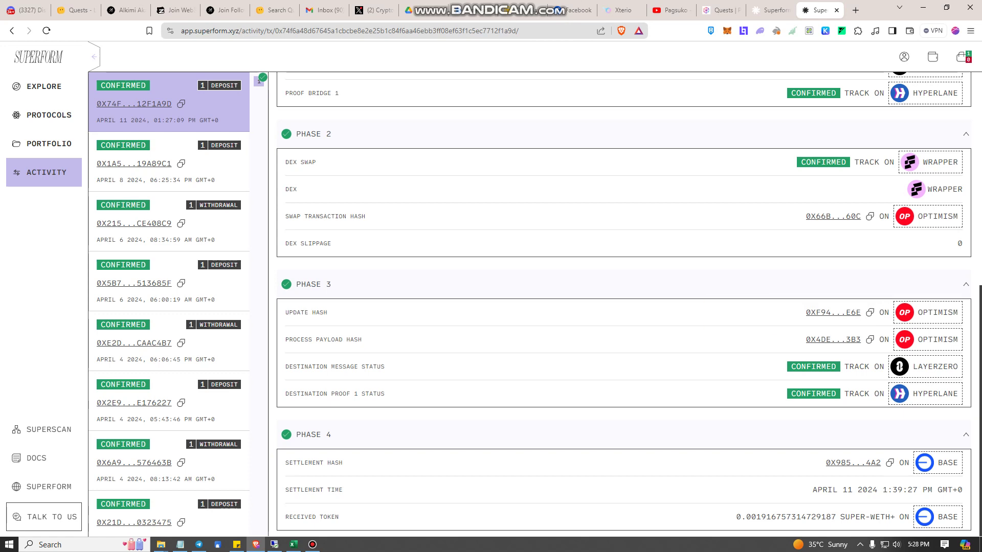
pyautogui.scroll(3, 624, 304)
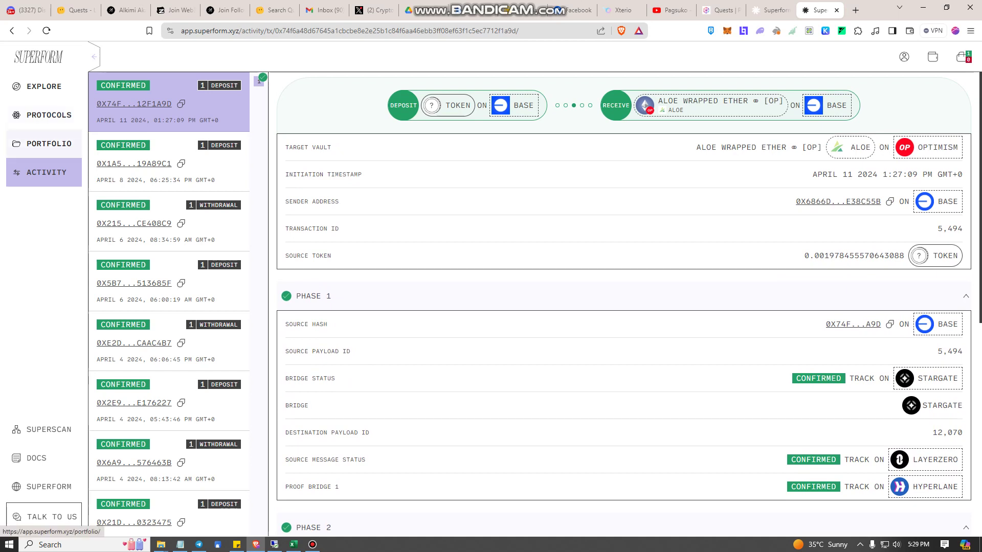
# Open the portfolio and clear all active filters to list every vault position
pyautogui.click(49, 144)
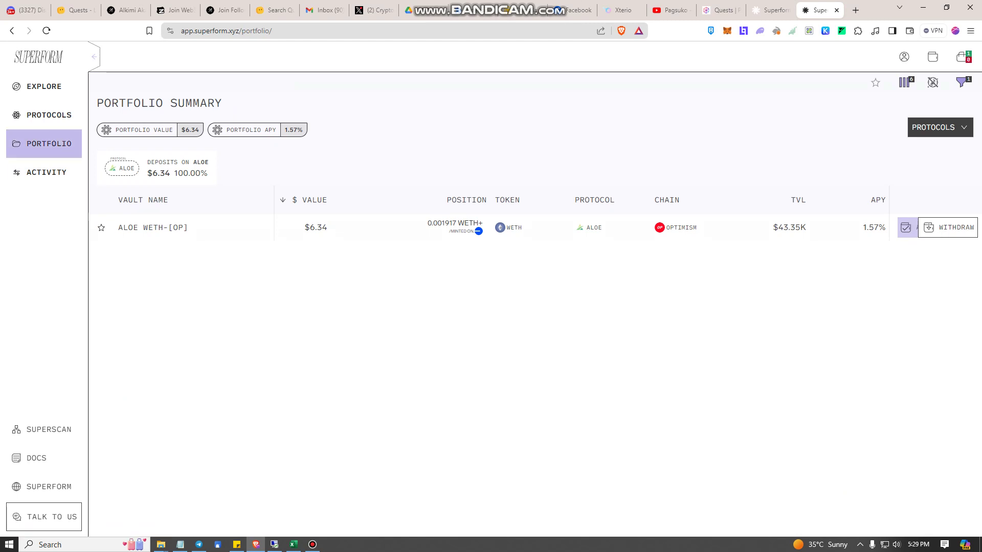
pyautogui.click(961, 82)
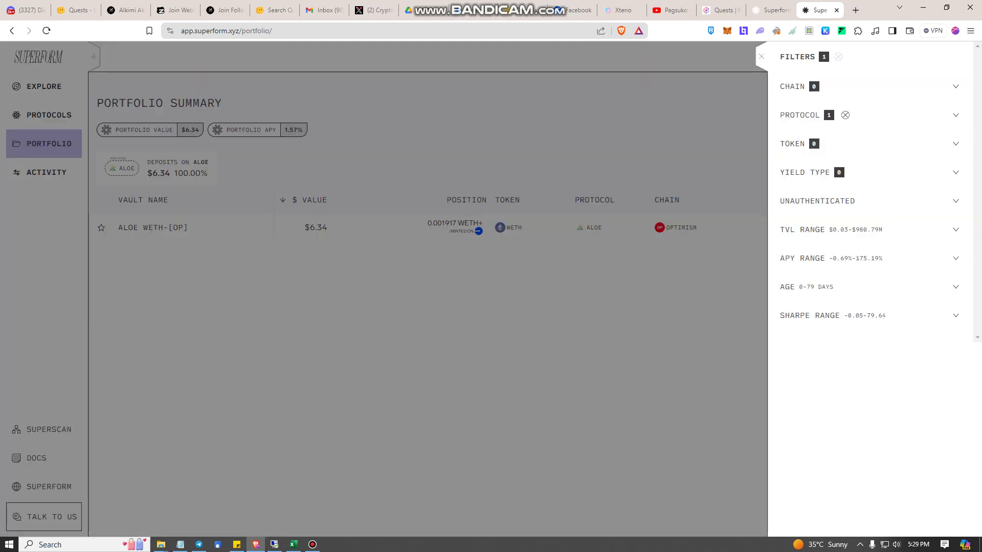
pyautogui.click(838, 57)
pyautogui.click(660, 256)
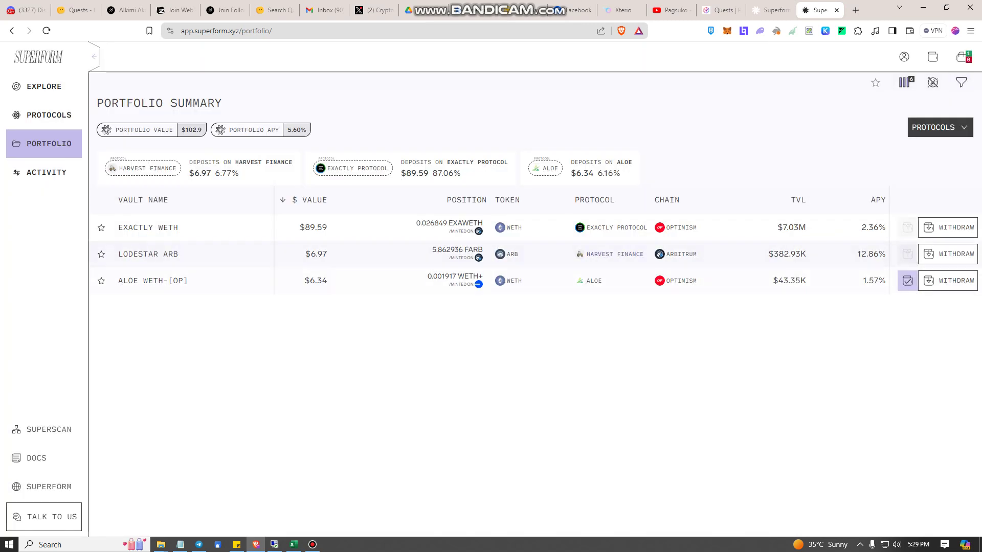
pyautogui.moveTo(379, 282); pyautogui.dragTo(379, 307)
pyautogui.click(378, 304)
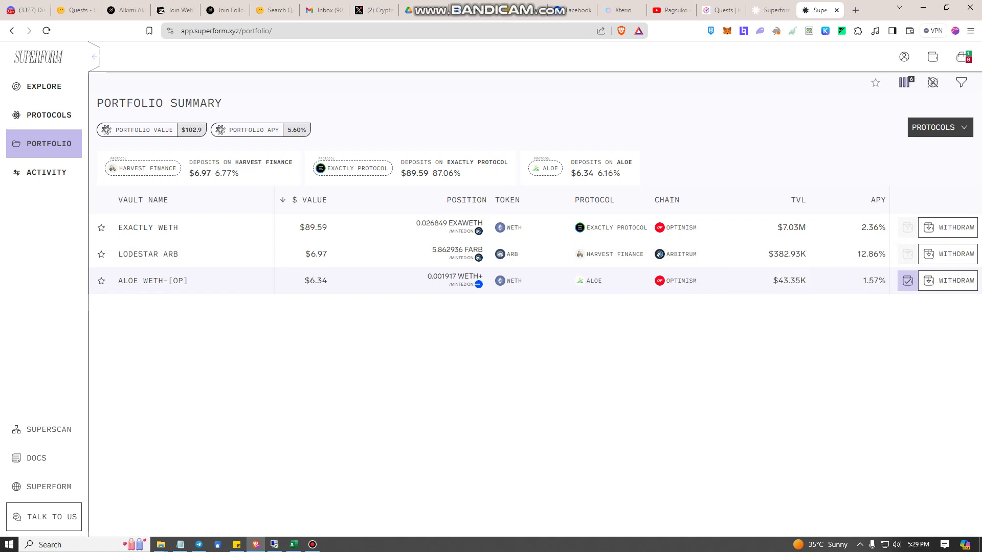
pyautogui.hotkey('alt', 'Tab')
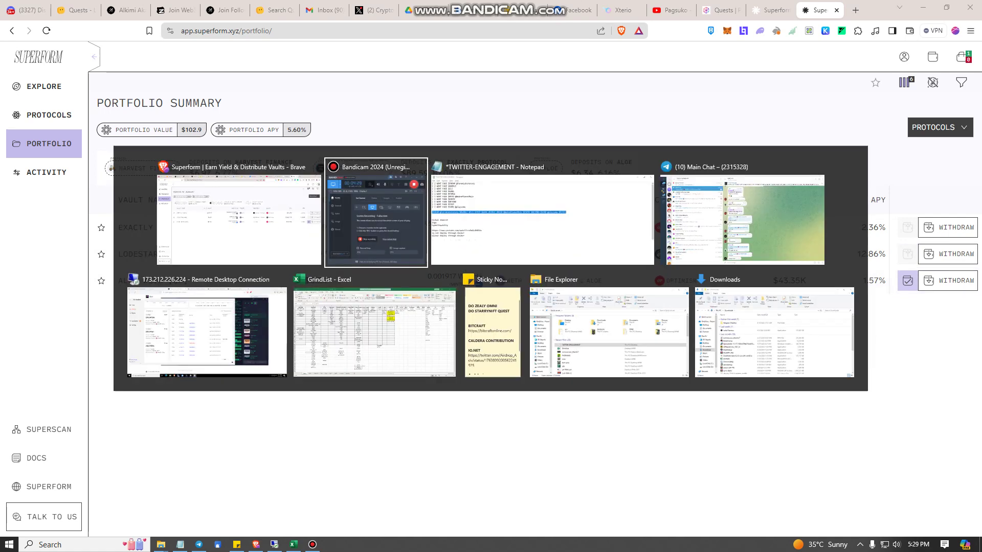